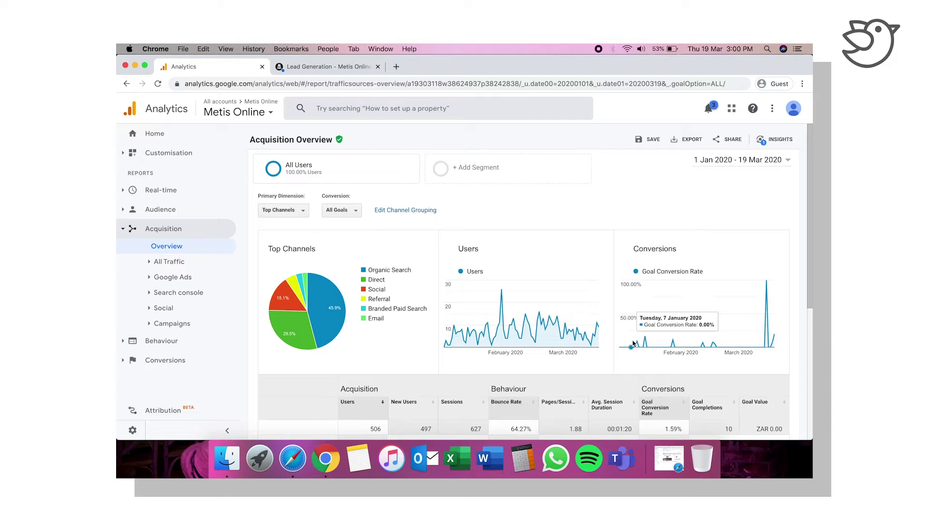
# Review the Acquisition Overview, and examine the traffic sources in the All Traffic Source/Medium report
pyautogui.scroll(-5, 532, 300)
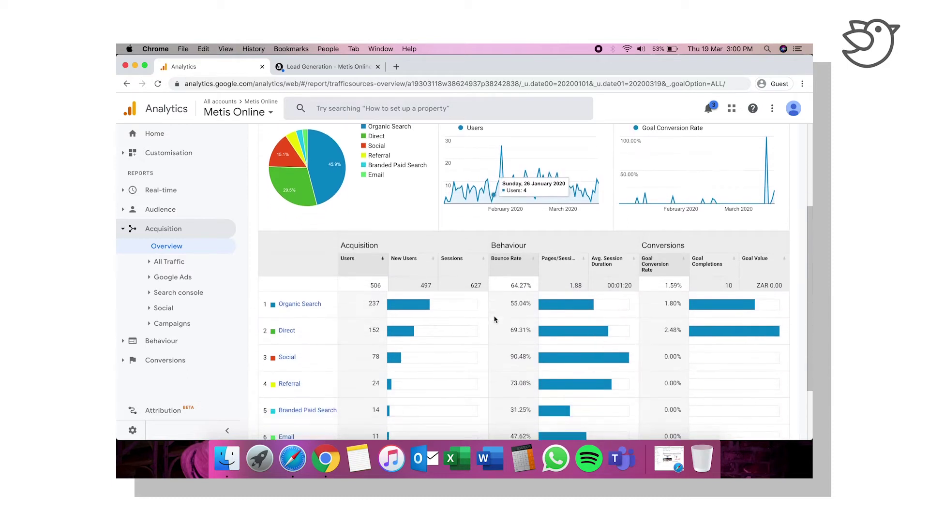
pyautogui.scroll(5, 494, 320)
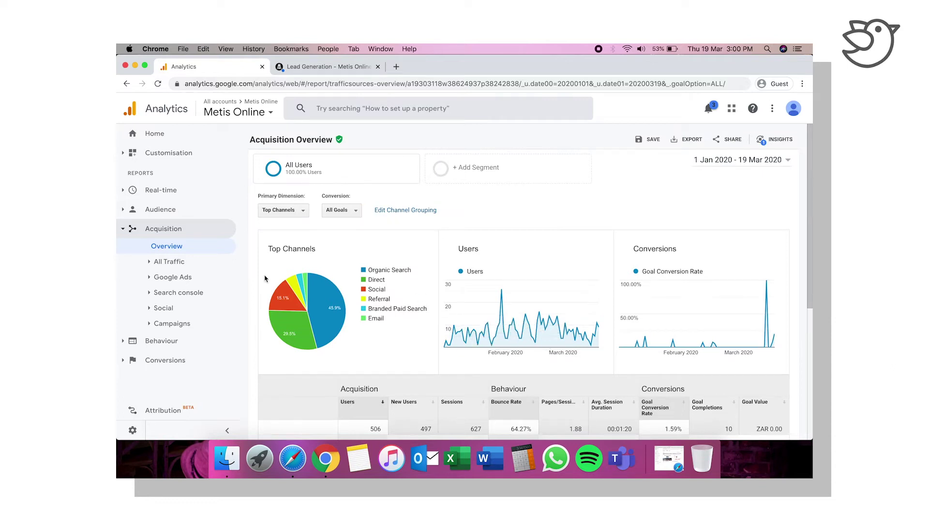
pyautogui.click(180, 262)
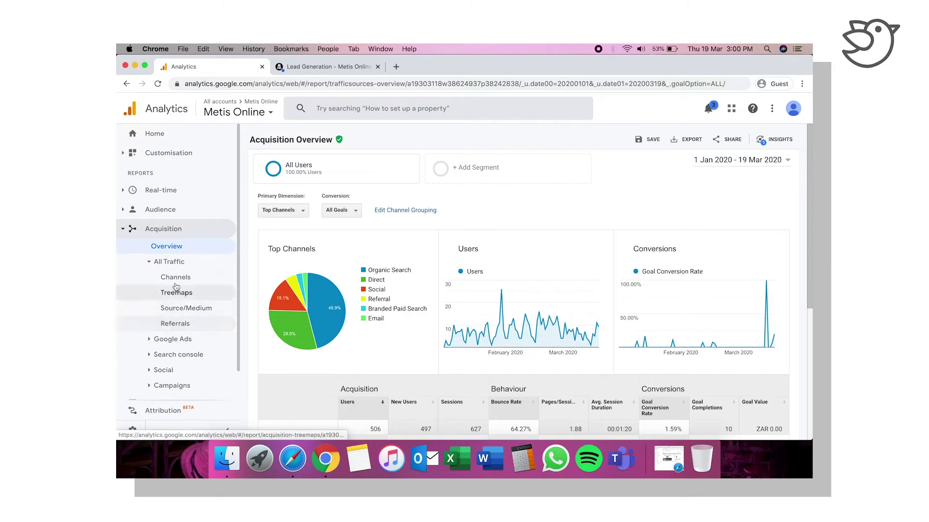
pyautogui.click(184, 310)
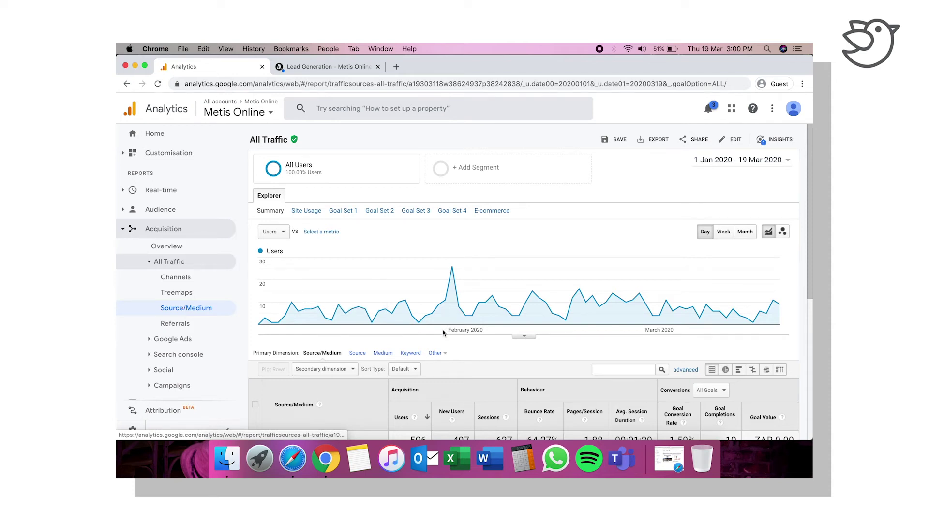
pyautogui.scroll(-5, 442, 331)
pyautogui.scroll(-3, 443, 332)
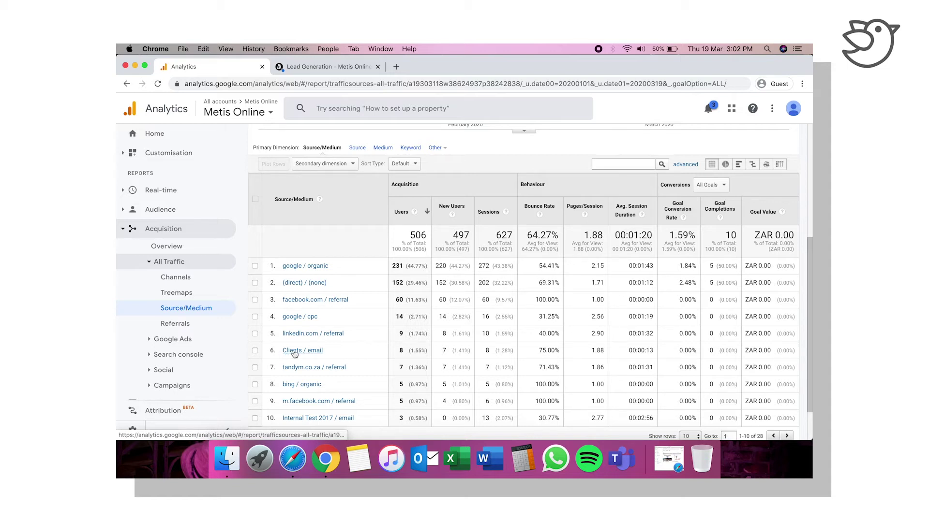
pyautogui.scroll(-2, 360, 375)
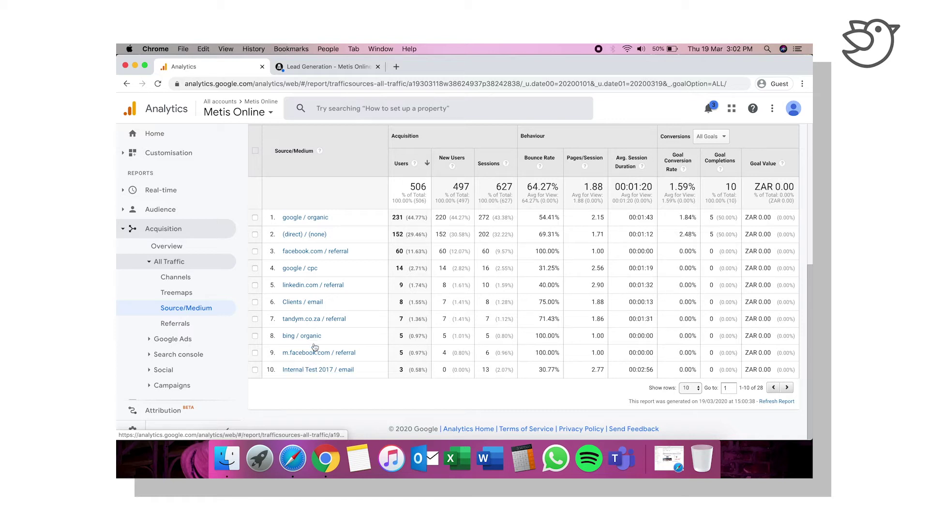
pyautogui.scroll(2, 298, 194)
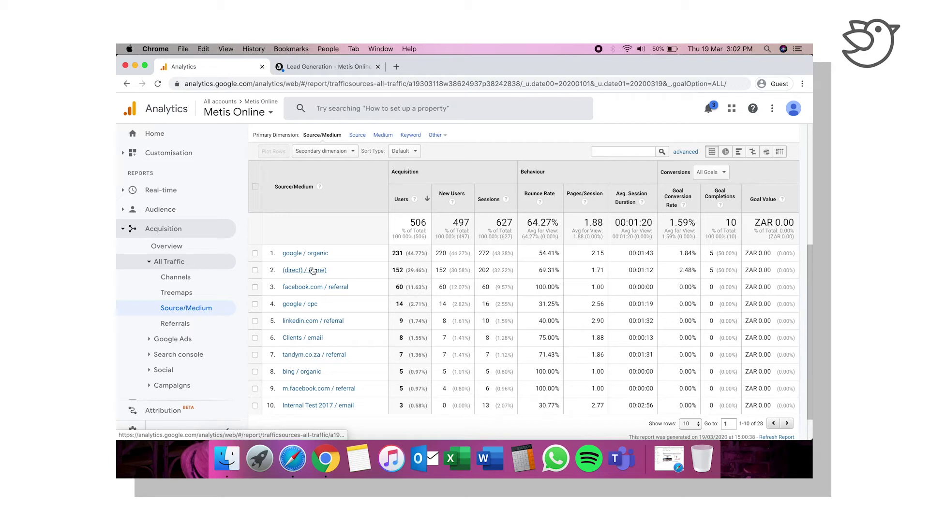
# Open the website metisonline.co.za in a new browser tab
pyautogui.click(395, 66)
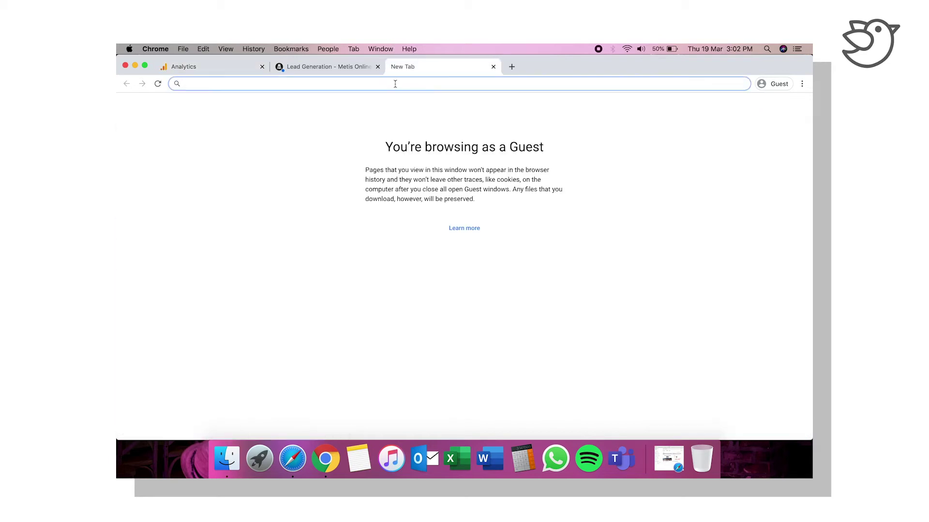
pyautogui.write('metisonline')
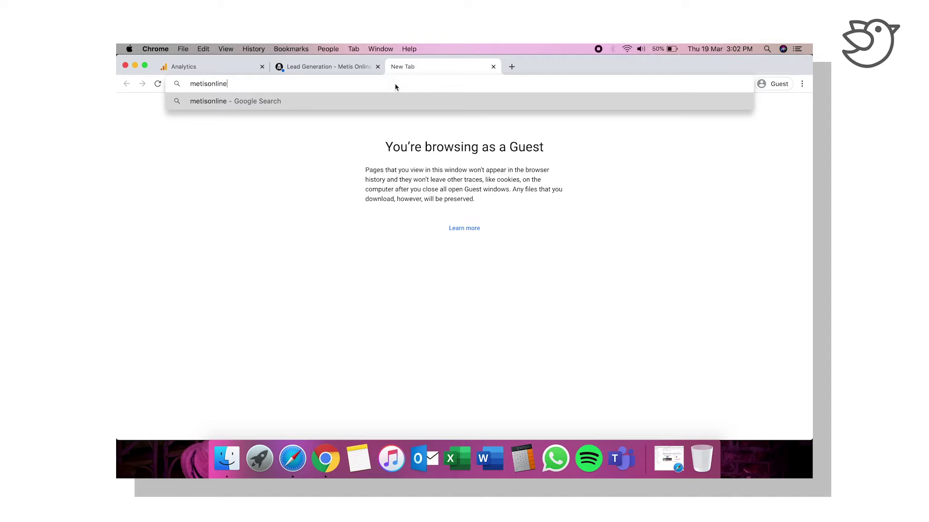
pyautogui.write('.co.za')
pyautogui.press('Return')
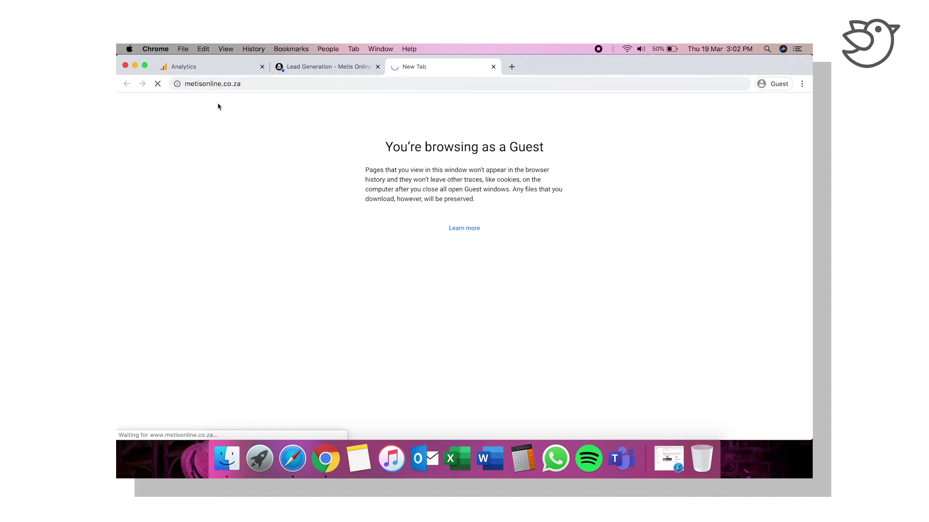
# Return to Google Analytics, view the All Traffic Referrals report and go back to the Source/Medium report
pyautogui.click(218, 68)
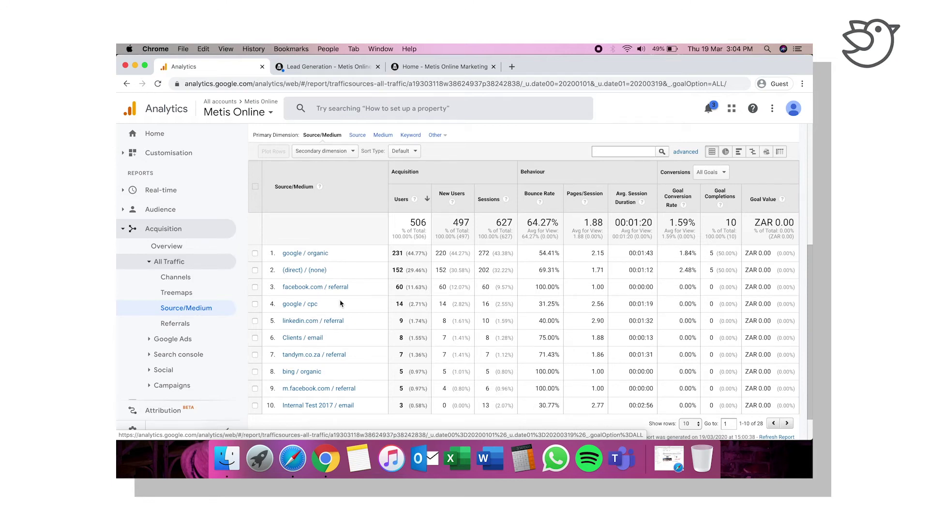
pyautogui.click(183, 324)
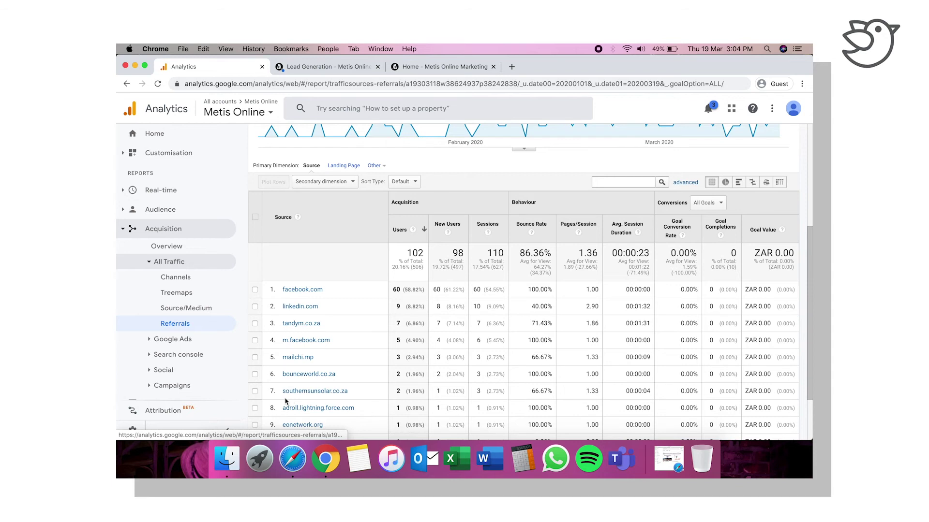
pyautogui.click(206, 309)
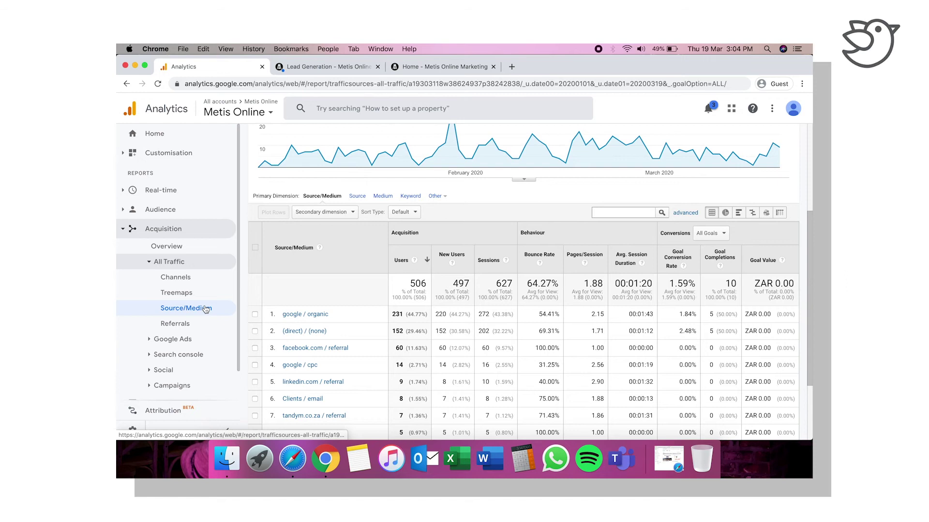
# Collapse the All Traffic reports and display the Google Ads Campaigns report under Acquisition
pyautogui.click(173, 339)
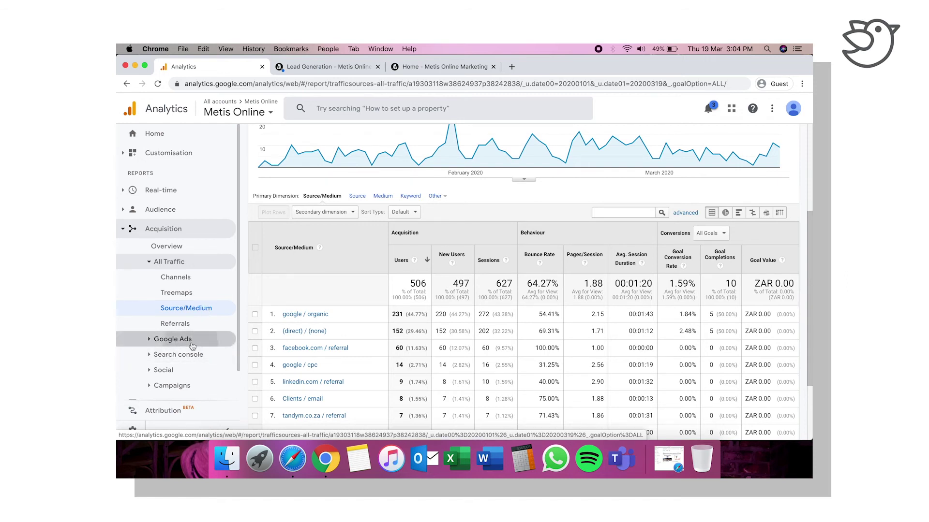
pyautogui.scroll(-3, 192, 346)
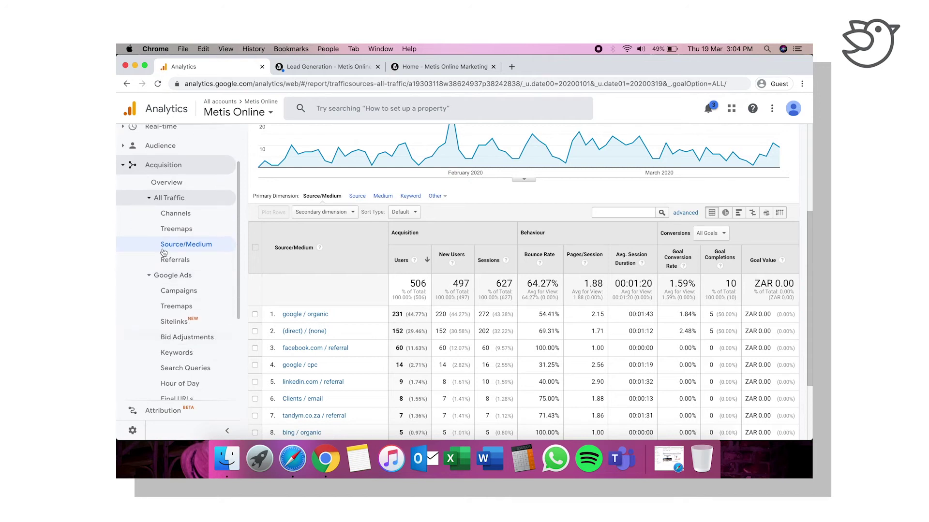
pyautogui.click(150, 200)
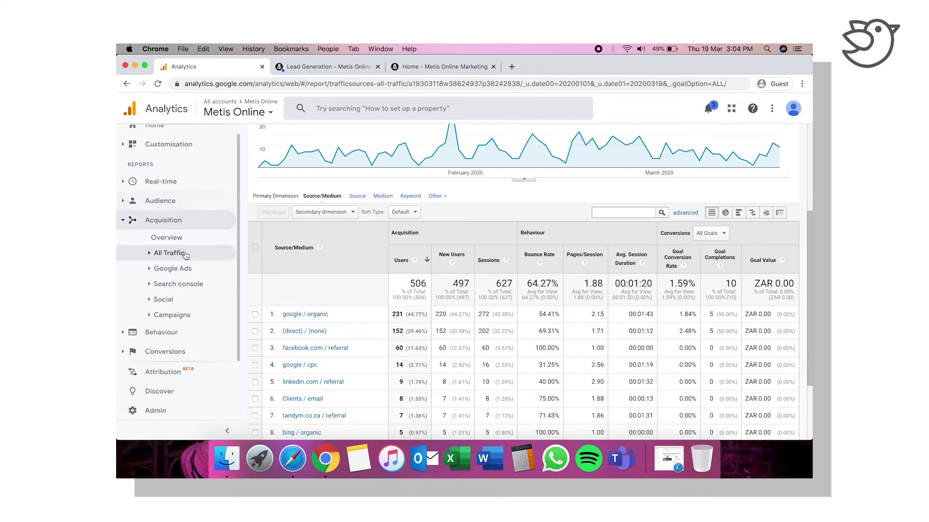
pyautogui.click(170, 273)
pyautogui.click(178, 292)
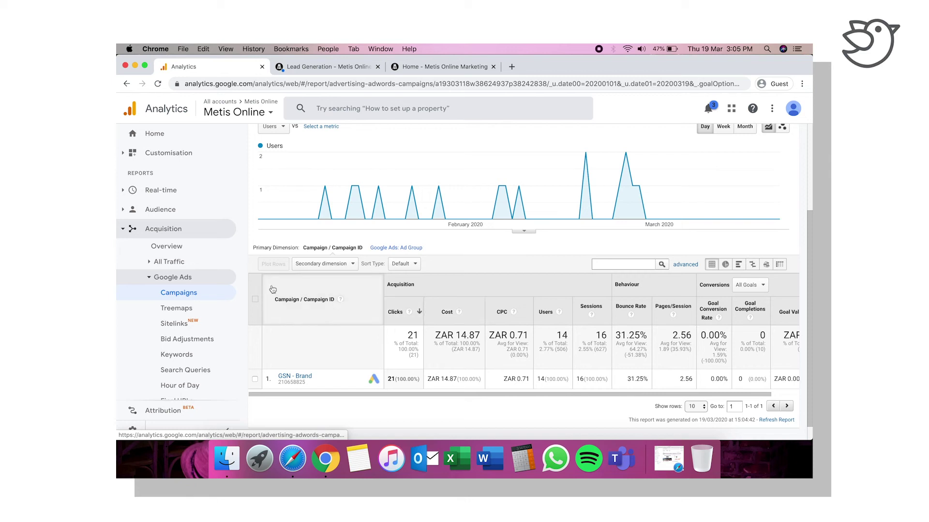
# Show the Google Ads Keywords report and examine the performance of each listed keyword
pyautogui.scroll(-4, 184, 338)
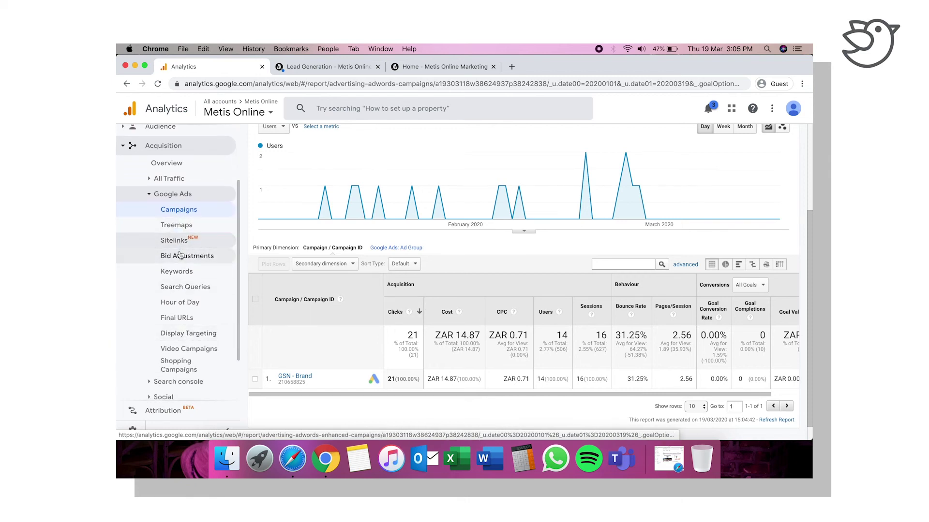
pyautogui.click(181, 274)
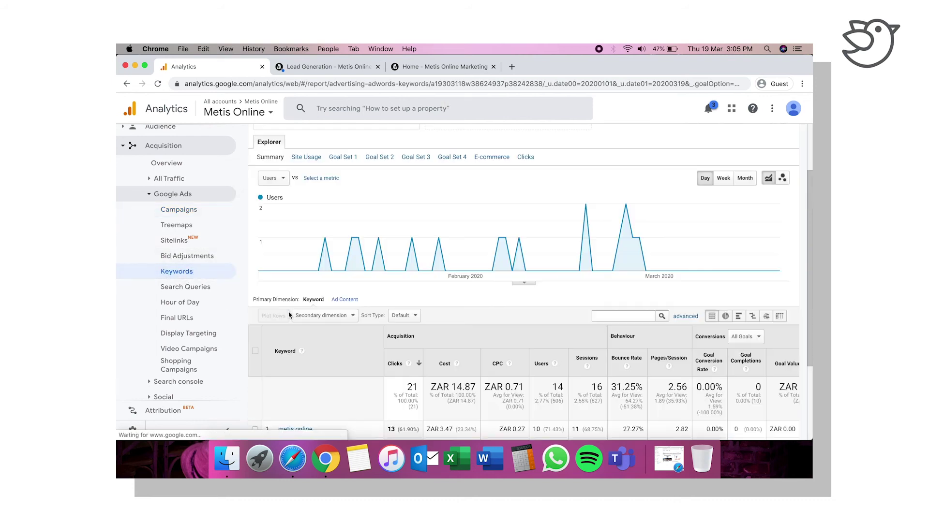
pyautogui.scroll(-5, 324, 373)
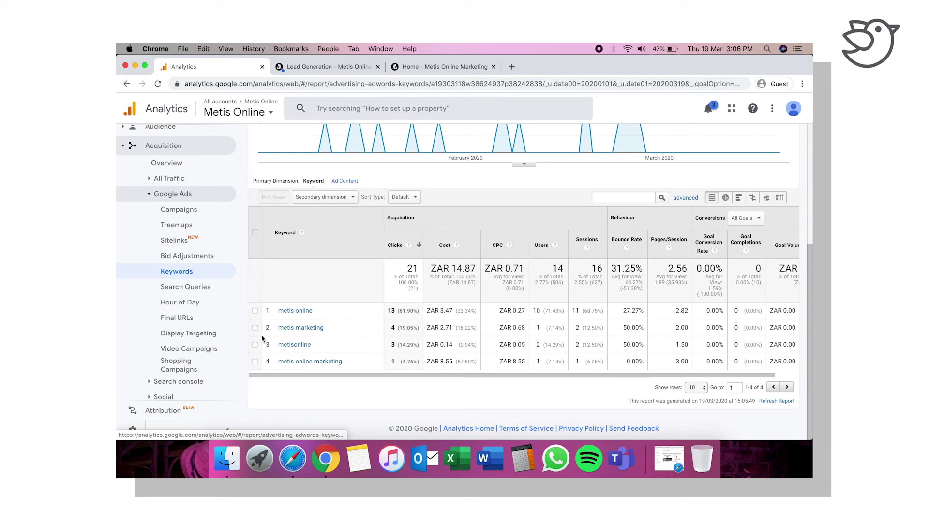
# Collapse the Google Ads reports and display the Search Console Queries report under Acquisition
pyautogui.click(148, 198)
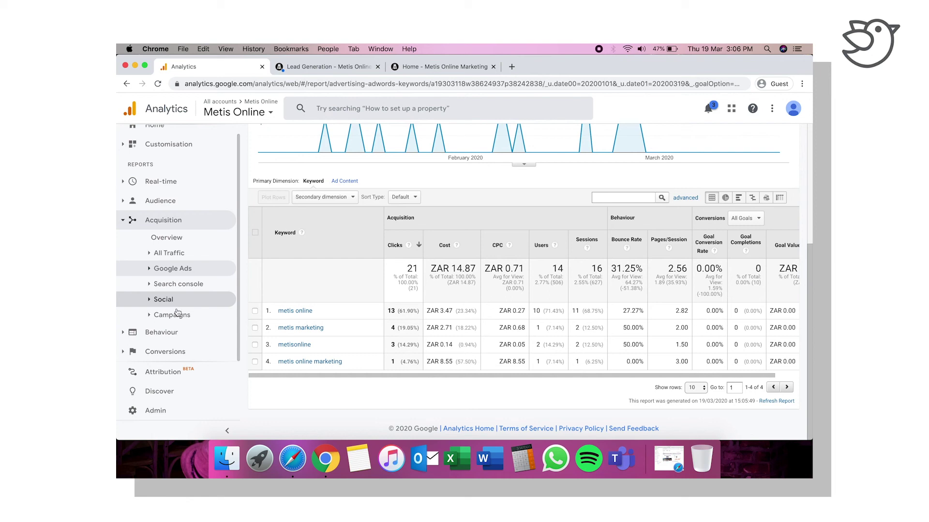
pyautogui.click(167, 253)
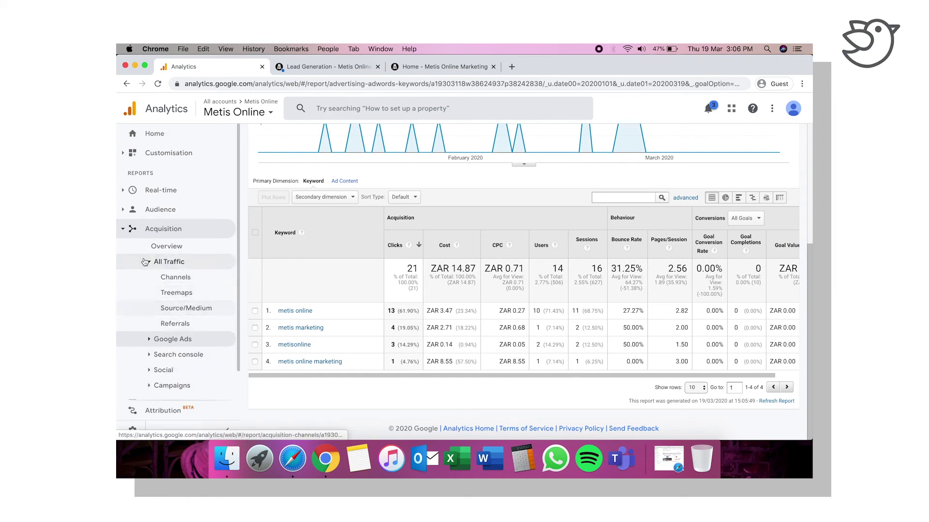
pyautogui.click(169, 262)
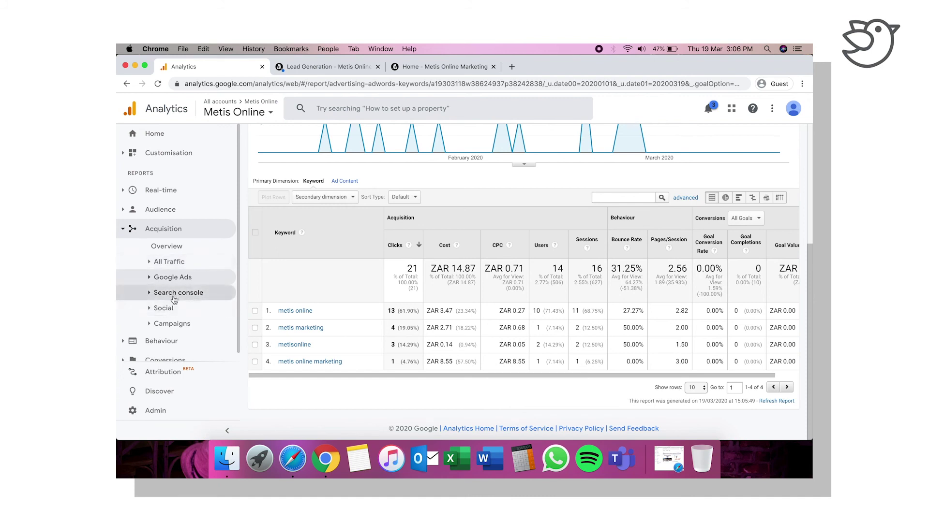
pyautogui.click(174, 296)
pyautogui.click(186, 358)
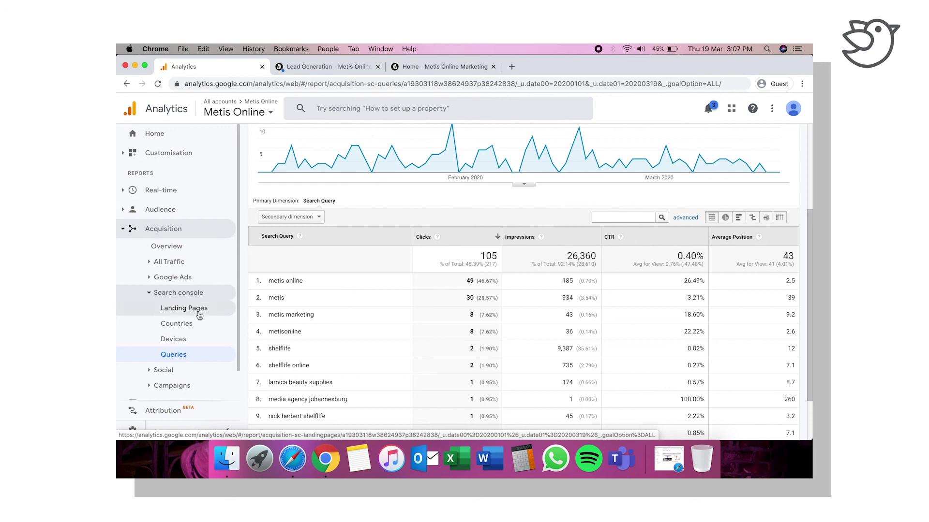
# Reopen the All Traffic Source/Medium report, review its source rows and collapse the Acquisition section
pyautogui.scroll(-2, 194, 290)
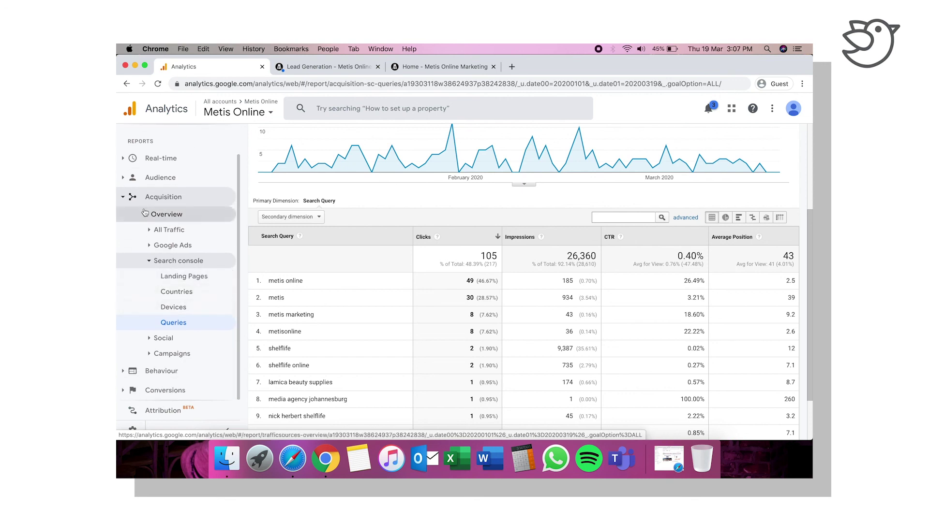
pyautogui.click(188, 231)
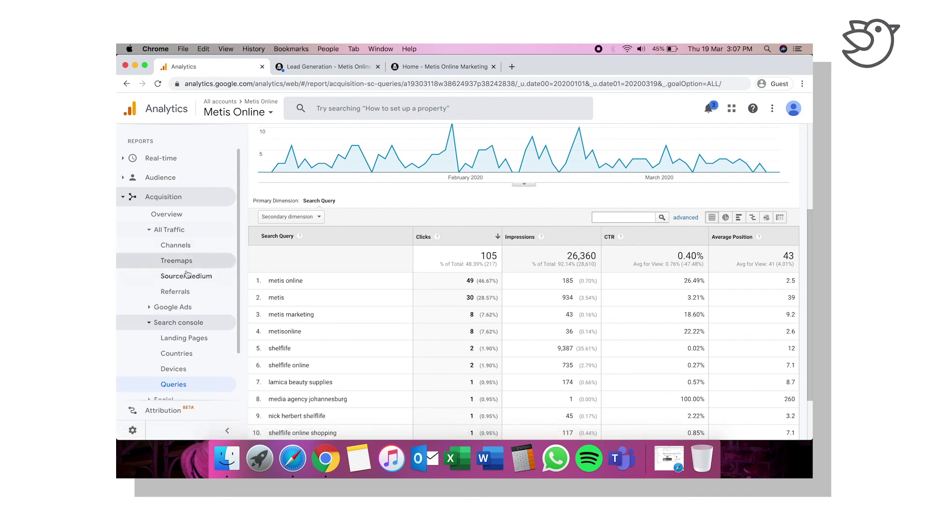
pyautogui.click(187, 279)
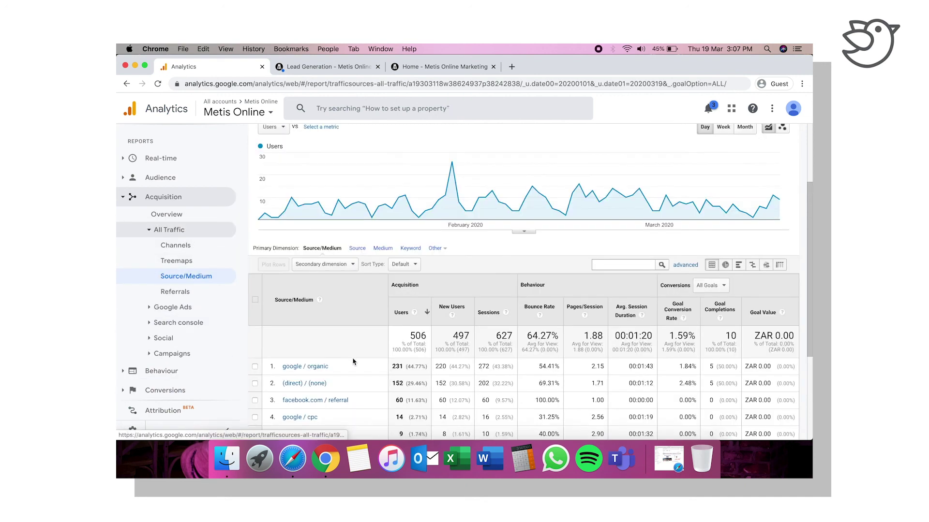
pyautogui.scroll(-3, 353, 362)
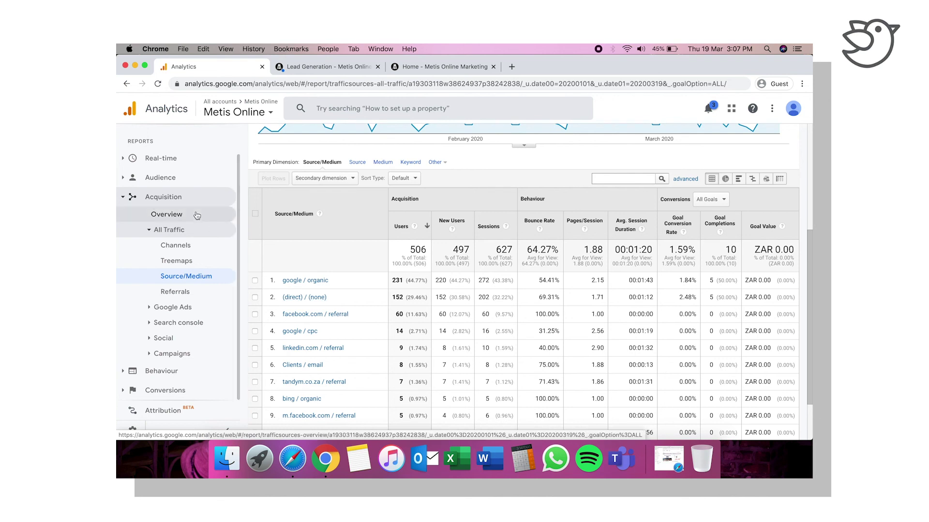
pyautogui.click(123, 200)
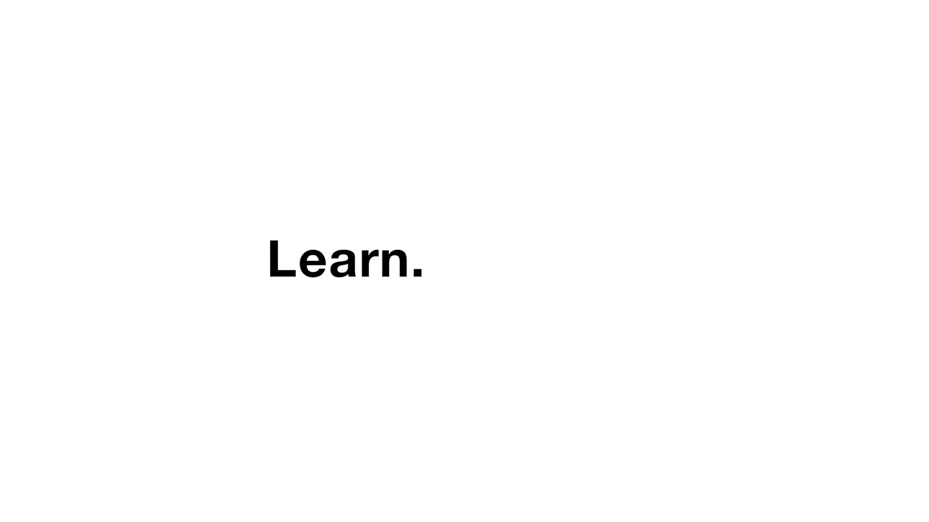